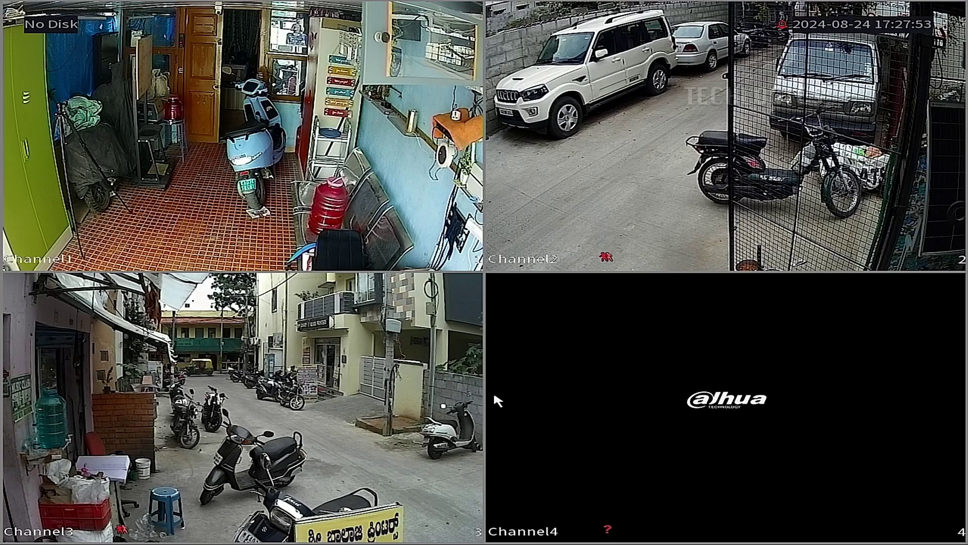
Call up the main menu from the live view and unlock it with the admin pattern
right_click(356, 201)
click(439, 197)
mouse_move(393, 226)
mouse_down()
mouse_move(393, 330)
mouse_move(575, 329)
mouse_up()
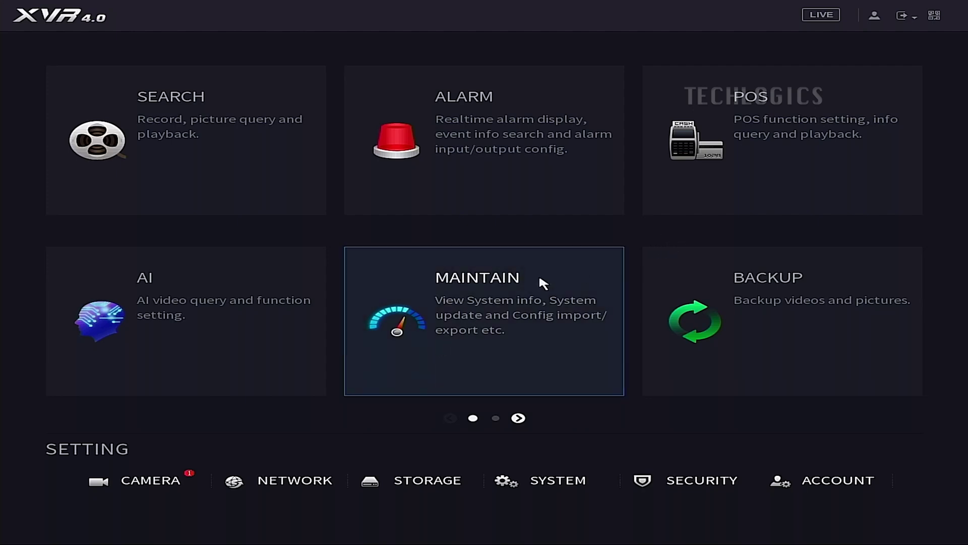
Review System General settings, then Maintain log and system info (DH-XVR4B04H-I, 6 record channels)
click(551, 481)
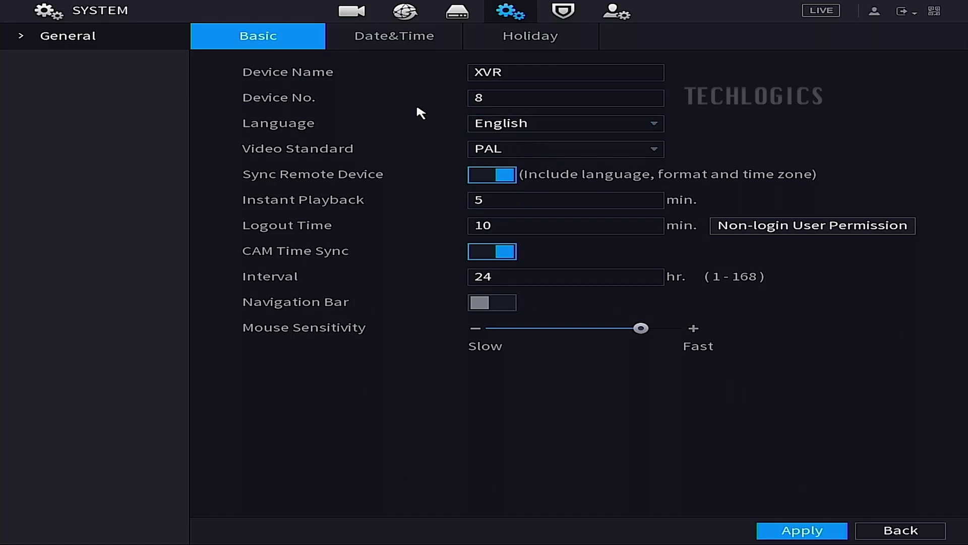
right_click(390, 91)
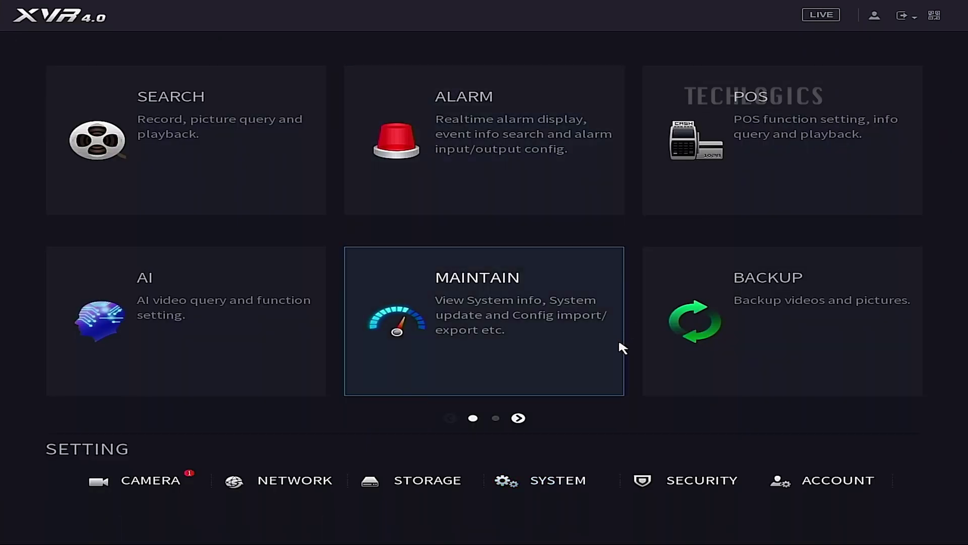
click(554, 313)
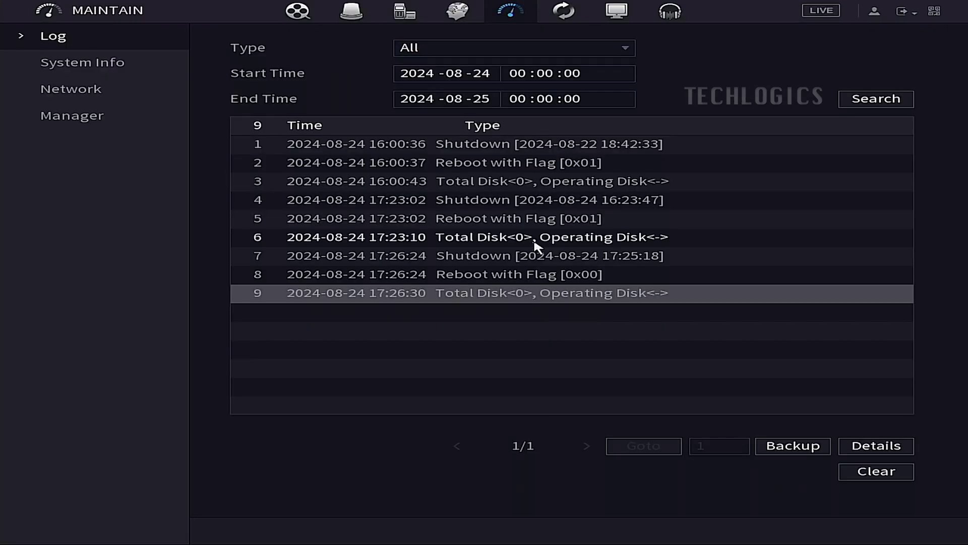
click(110, 67)
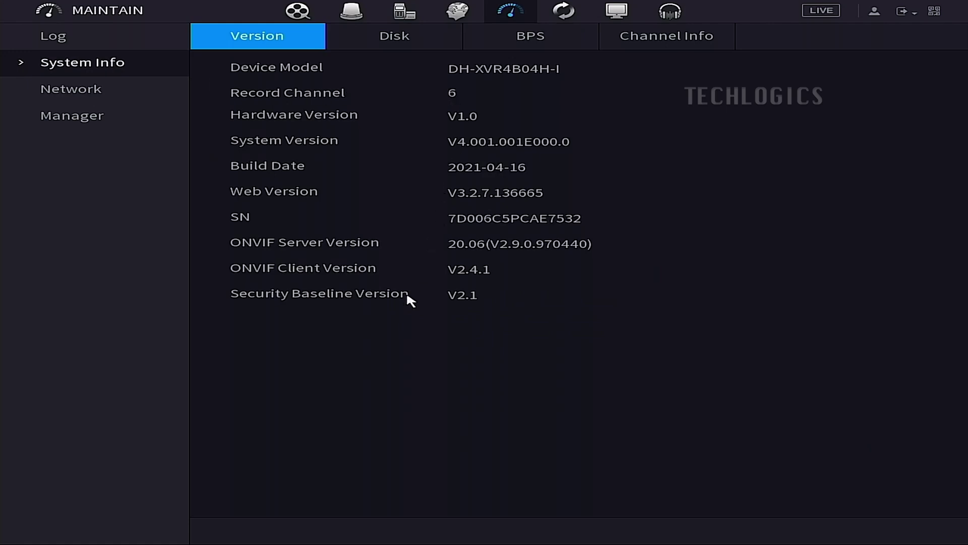
right_click(447, 311)
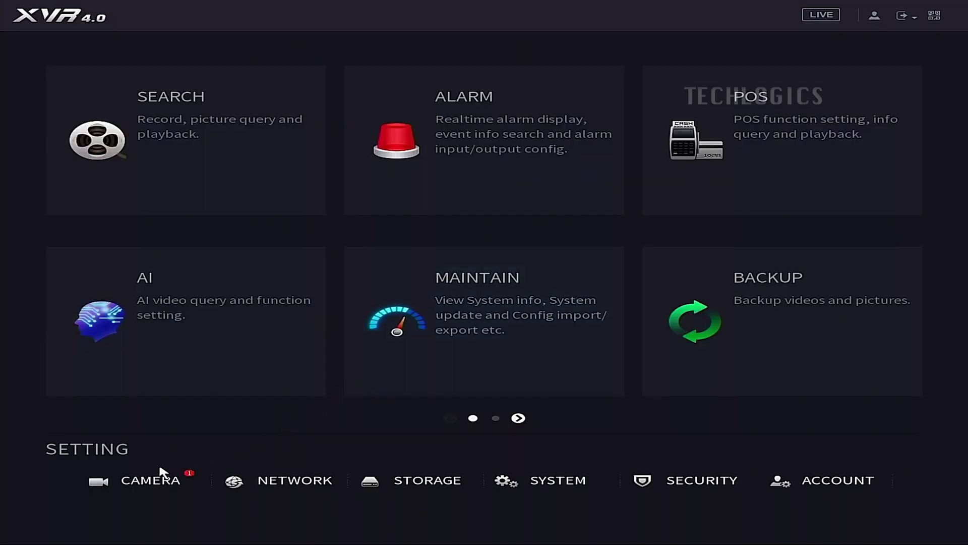
Open the Camera settings and look over channel 1's image settings
click(154, 485)
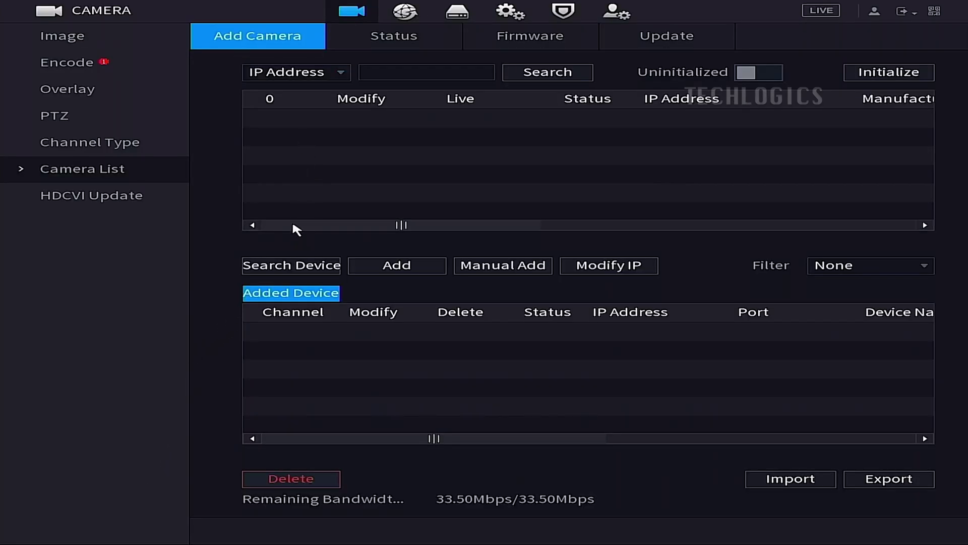
click(77, 37)
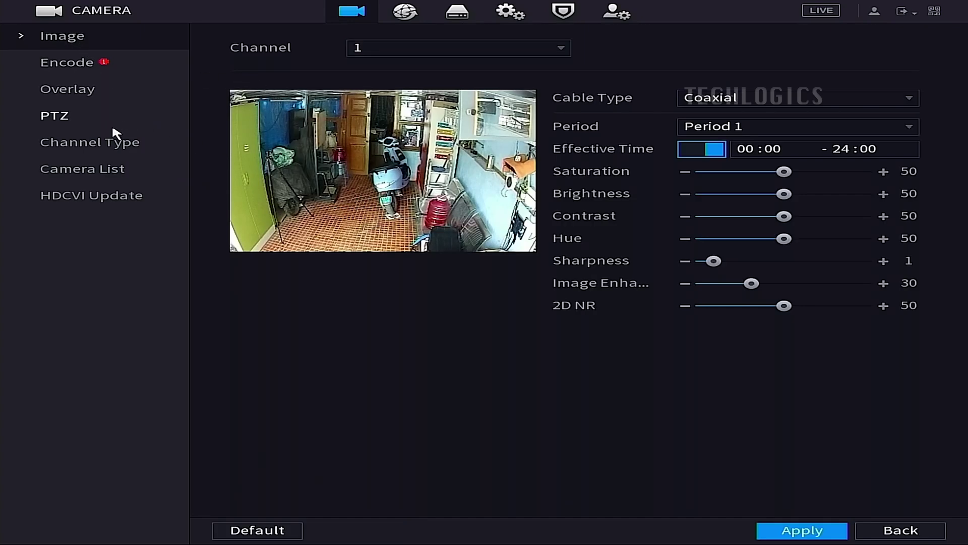
click(121, 168)
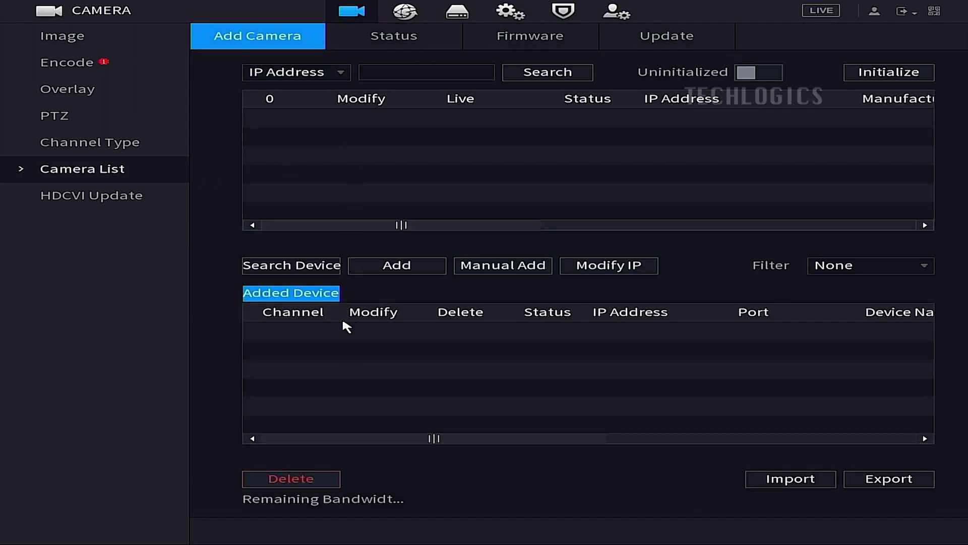
Tick IP for channel 4 in the Channel Type table and apply the change
click(149, 143)
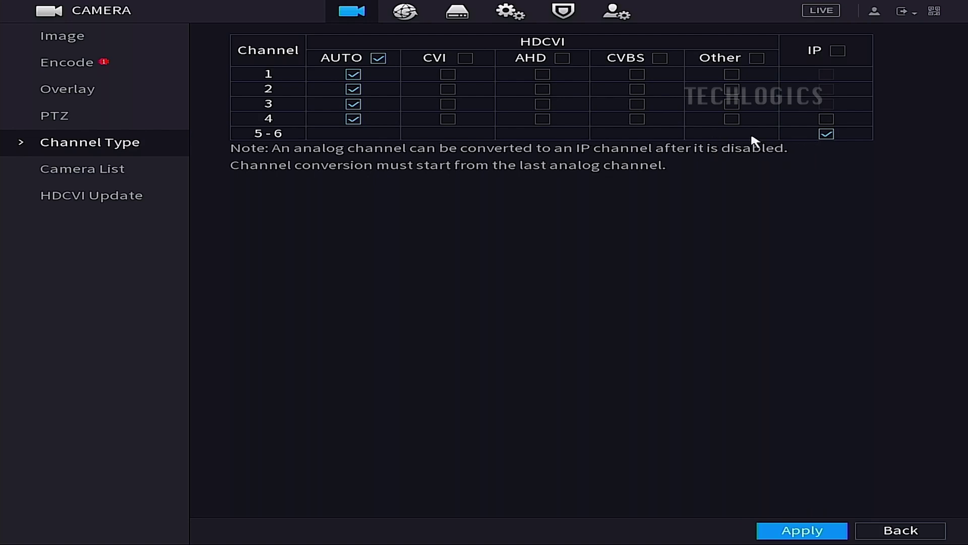
click(826, 120)
click(812, 530)
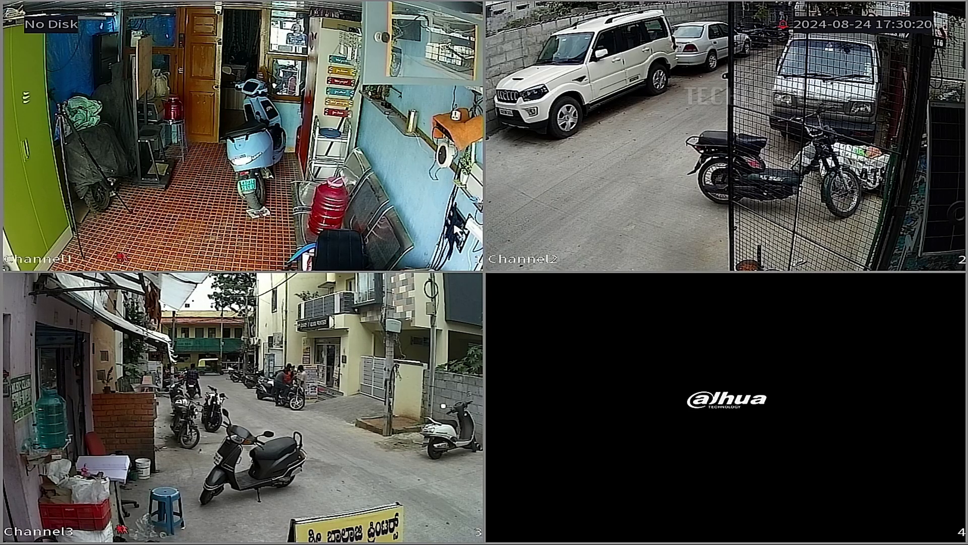
Return to the main menu from live view and unlock it with the pattern
right_click(329, 183)
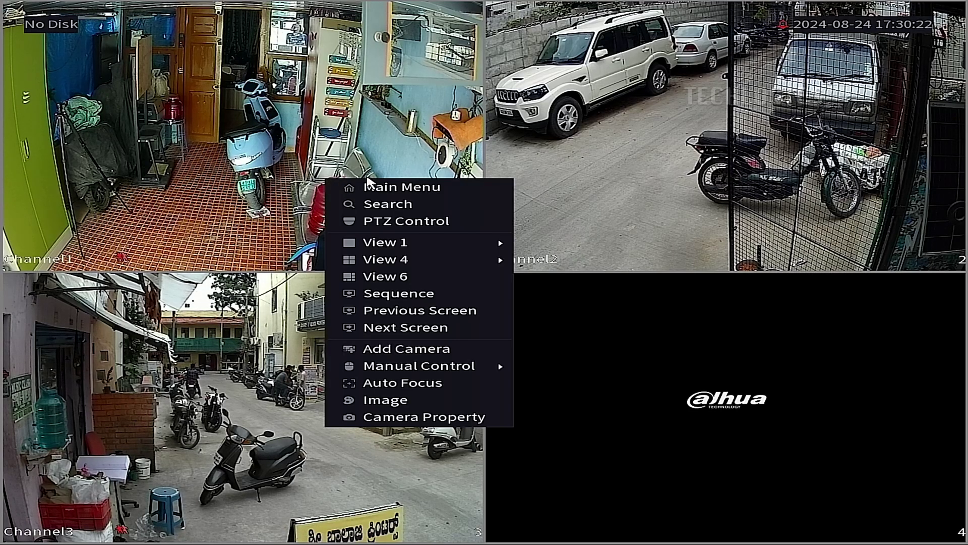
click(473, 183)
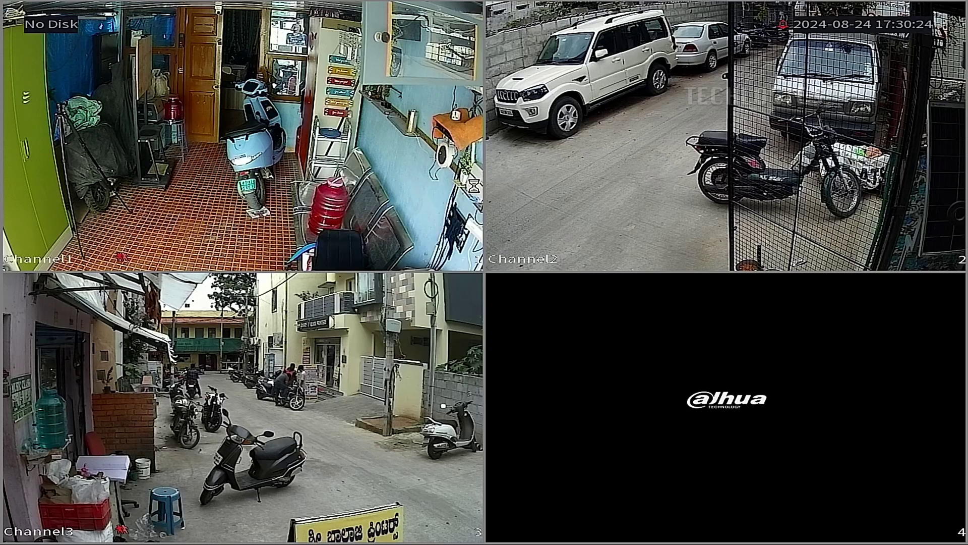
mouse_move(394, 226)
mouse_down()
mouse_move(371, 287)
mouse_move(379, 335)
mouse_move(456, 322)
mouse_move(579, 339)
mouse_up()
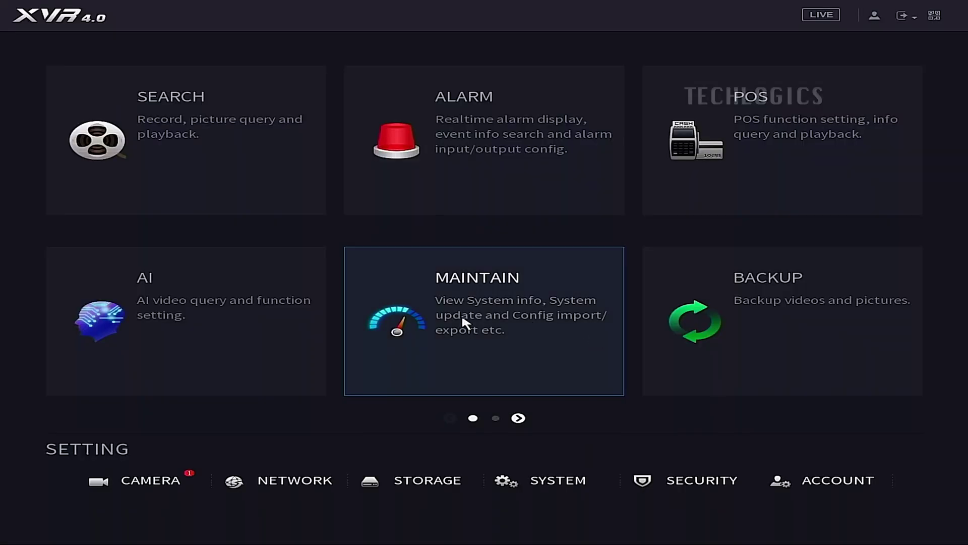
Set channel 4 back to AUTO in the Camera Channel Type table
click(144, 479)
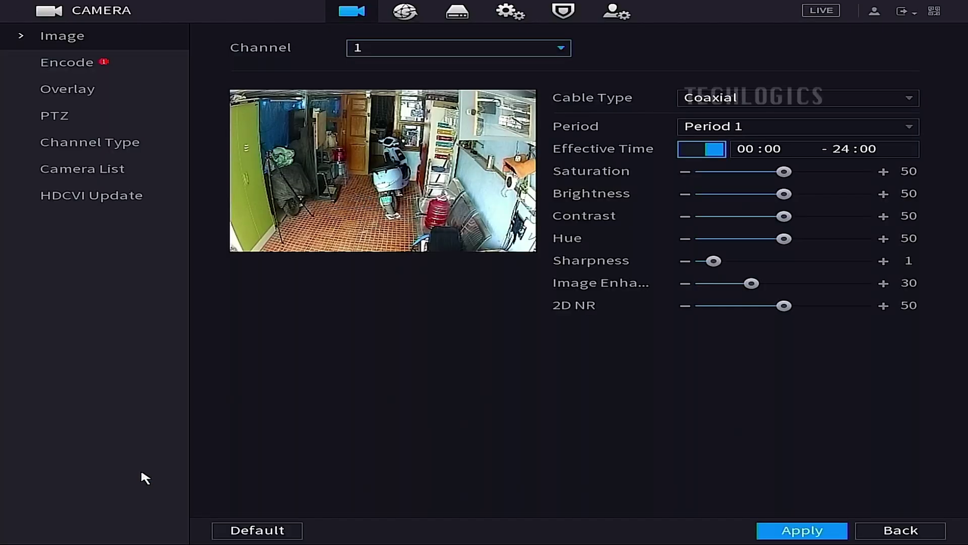
click(134, 144)
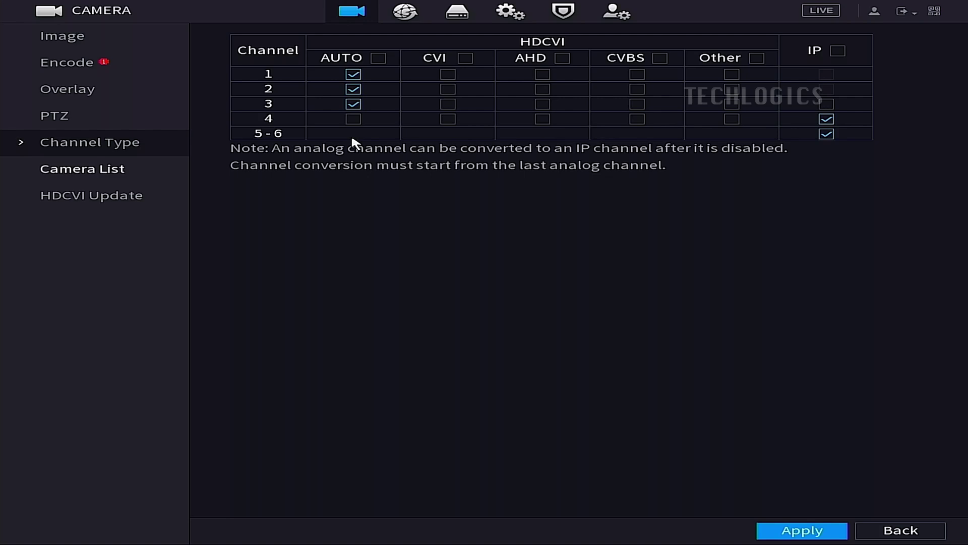
click(358, 119)
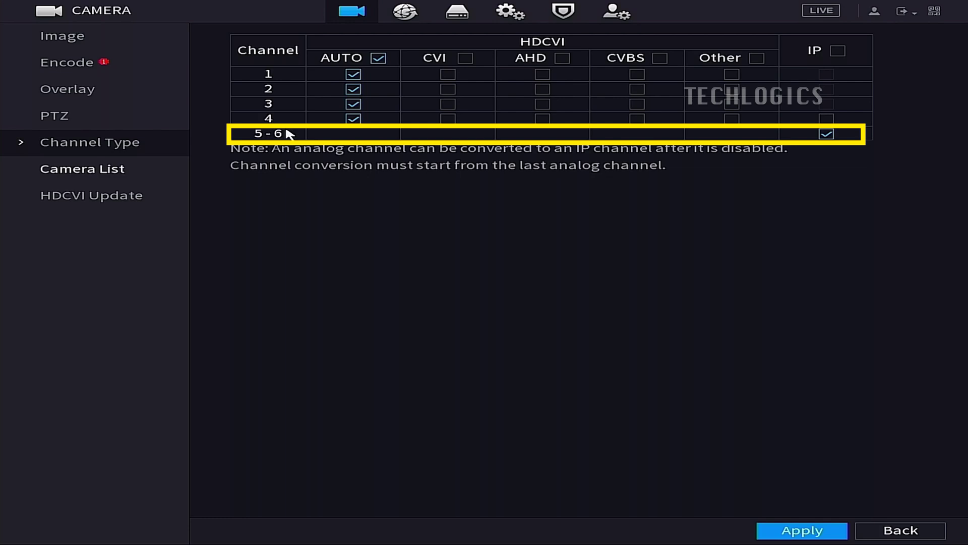
Start a Manual Add from the camera list with Onvif as manufacturer
click(115, 171)
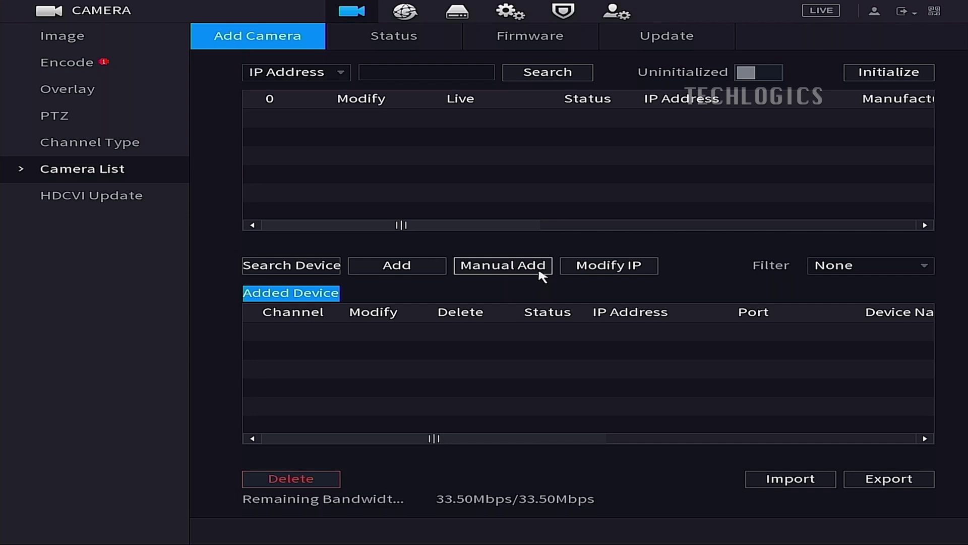
click(541, 275)
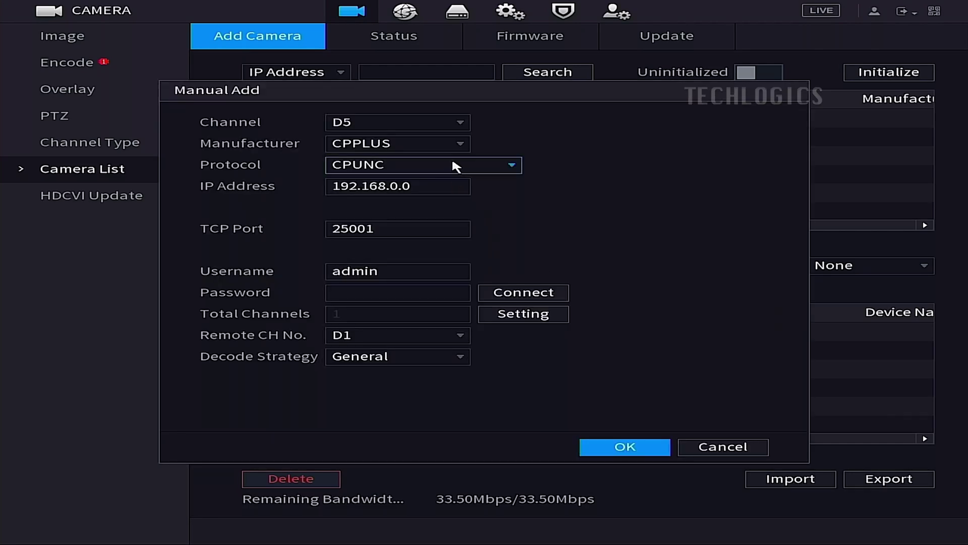
click(447, 144)
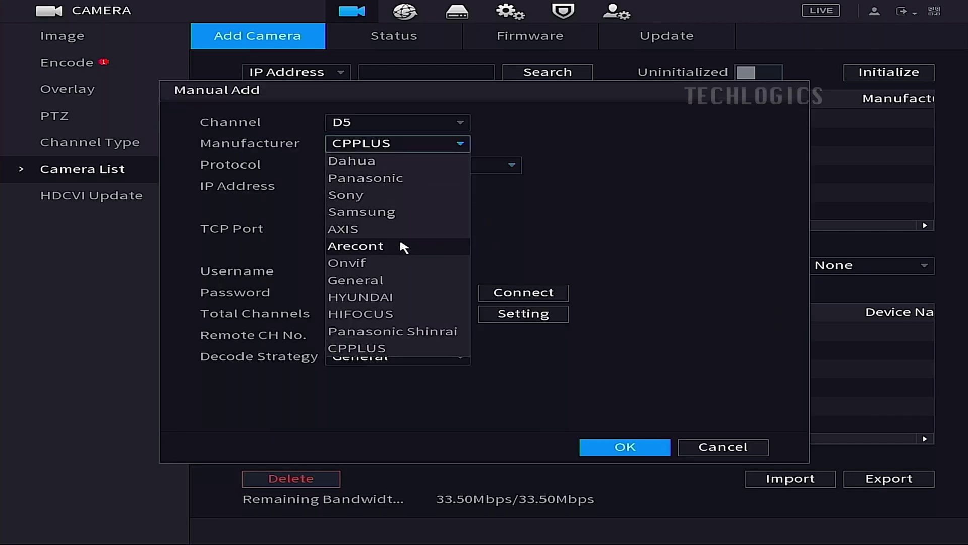
click(396, 264)
Enter 192.168.1.123 as the camera's IP address
click(422, 187)
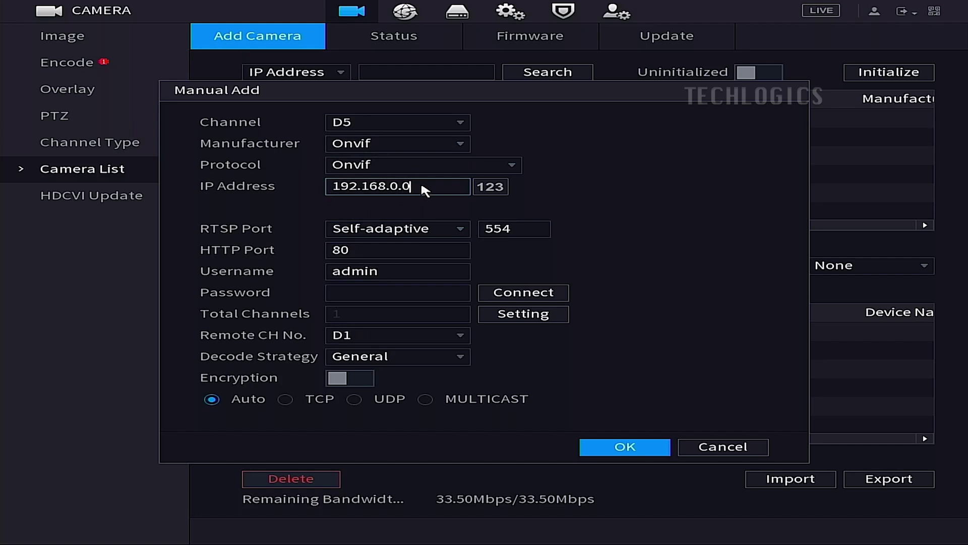
click(497, 209)
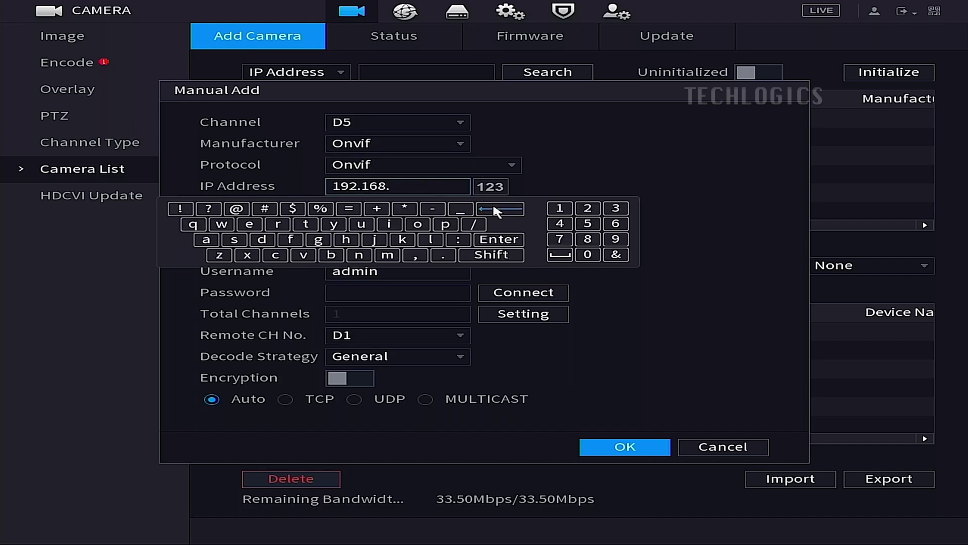
click(560, 209)
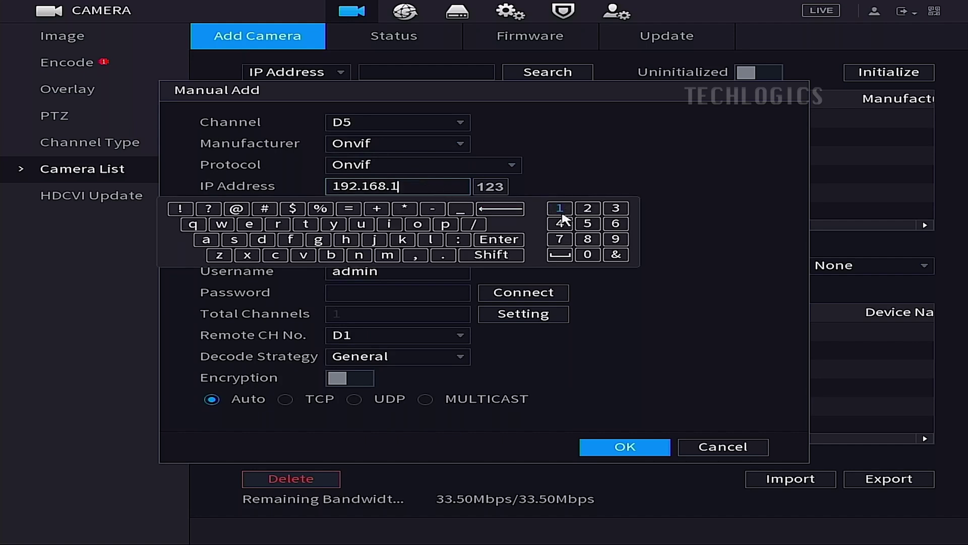
click(446, 255)
right_click(565, 204)
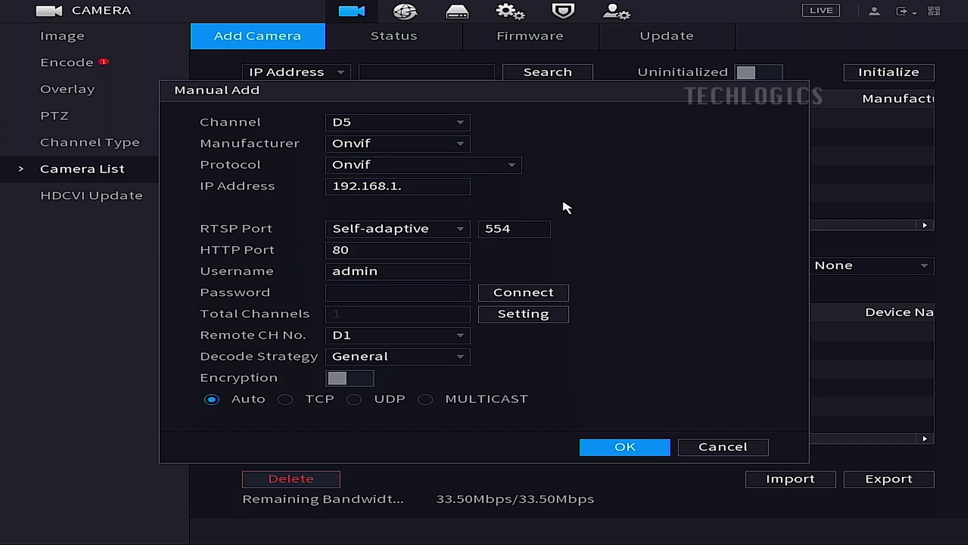
click(461, 187)
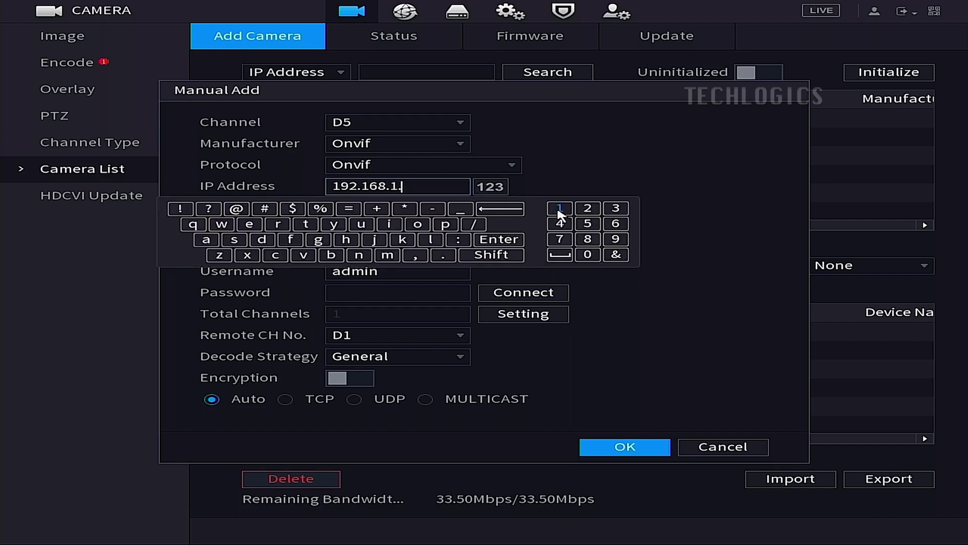
click(560, 209)
click(588, 208)
click(616, 209)
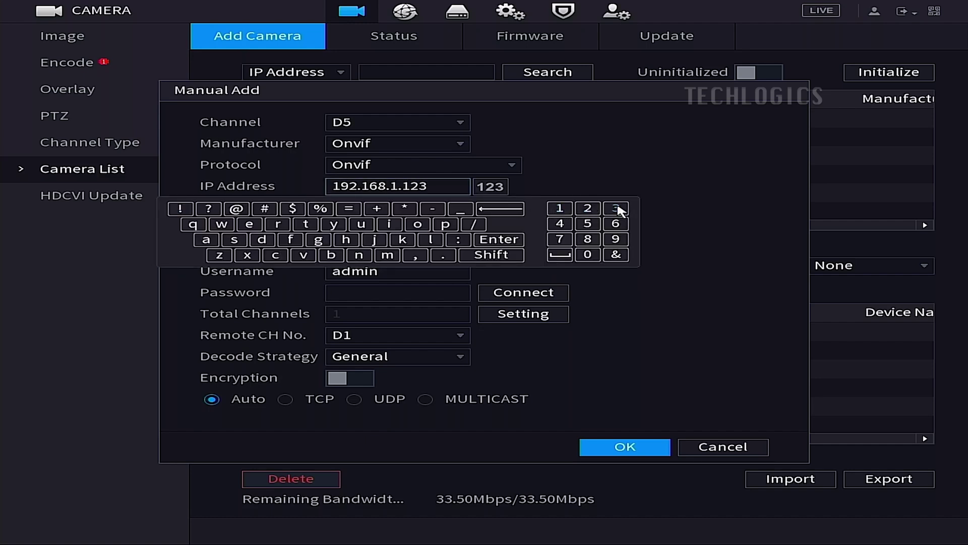
click(520, 243)
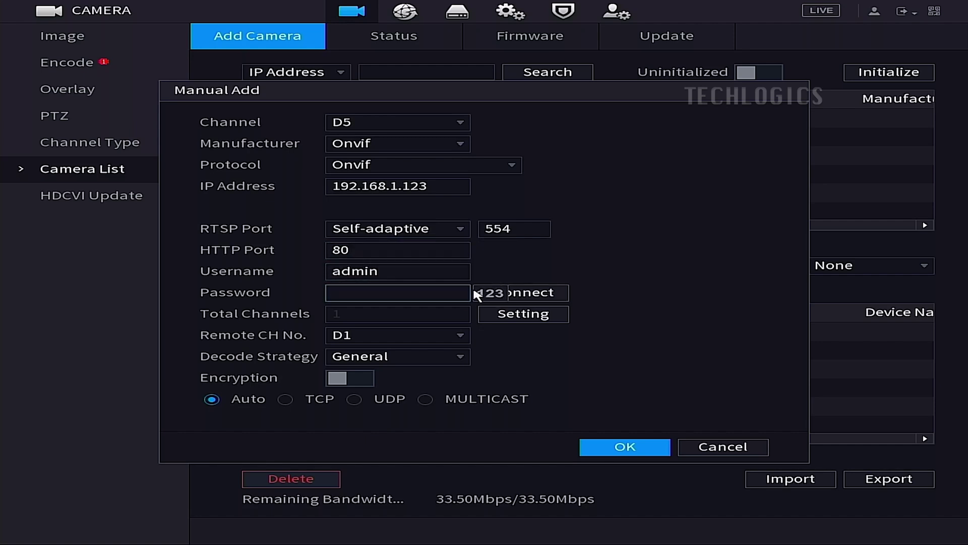
Enter the camera's six-character uppercase verification code as the admin password
click(402, 299)
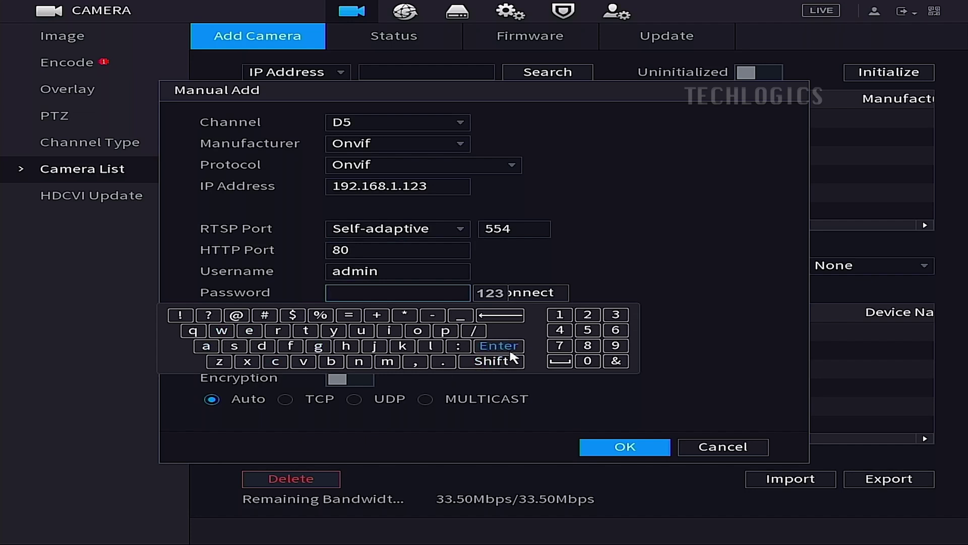
click(509, 362)
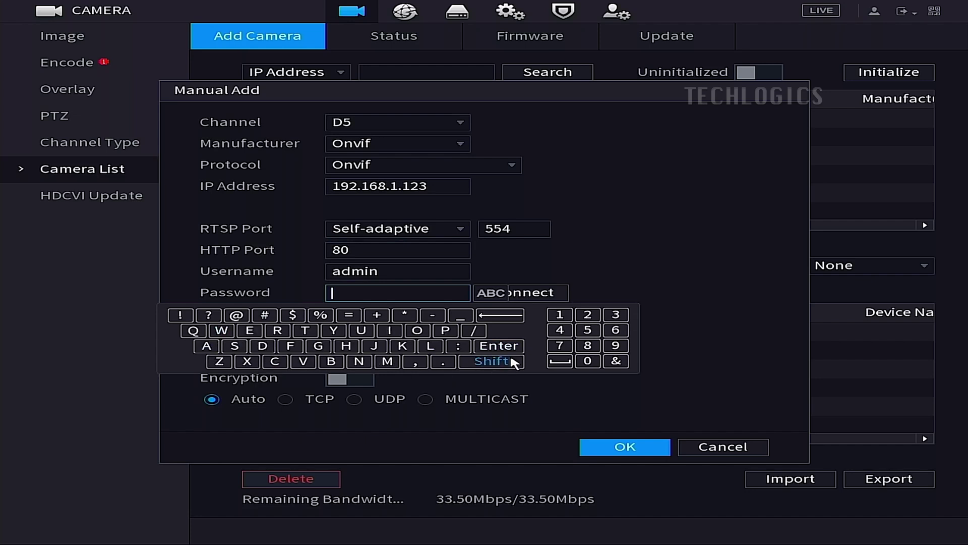
click(202, 332)
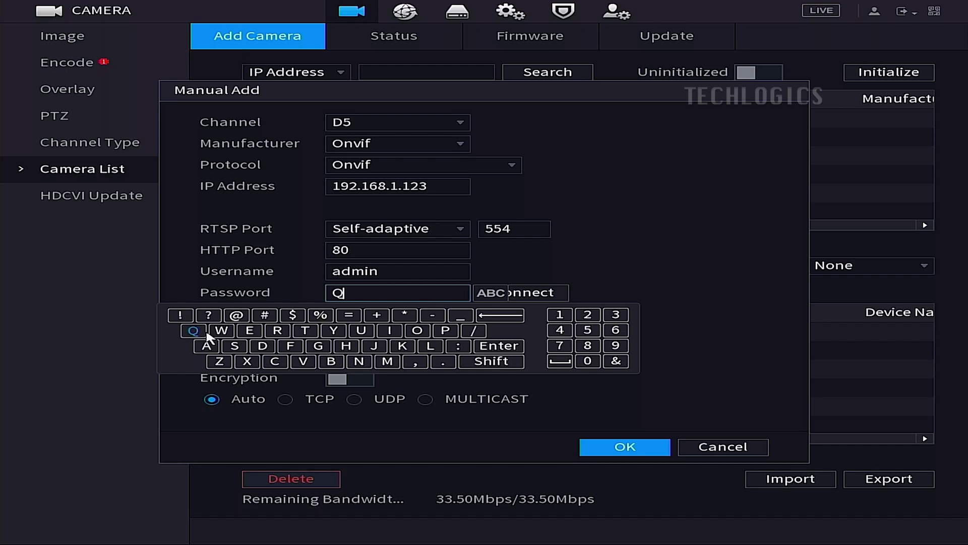
click(492, 317)
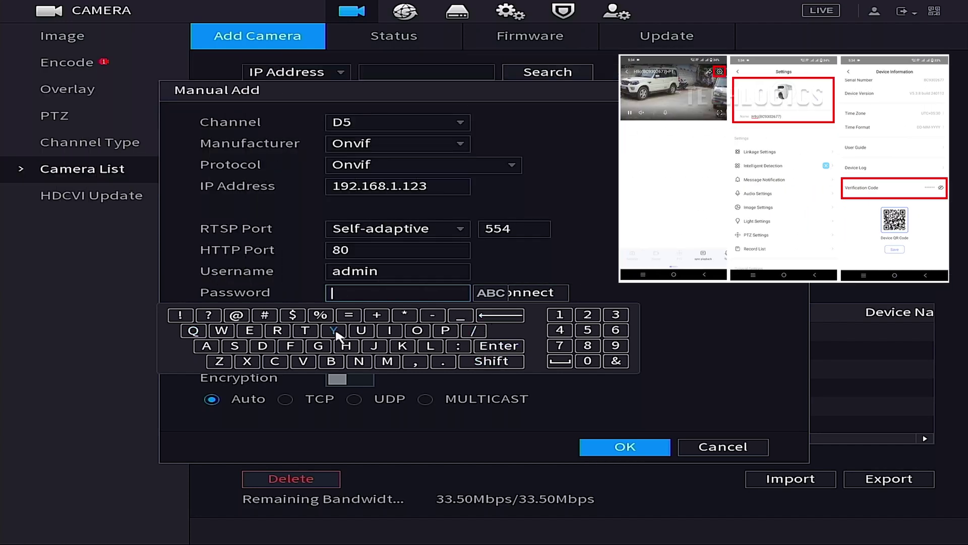
click(222, 331)
click(431, 347)
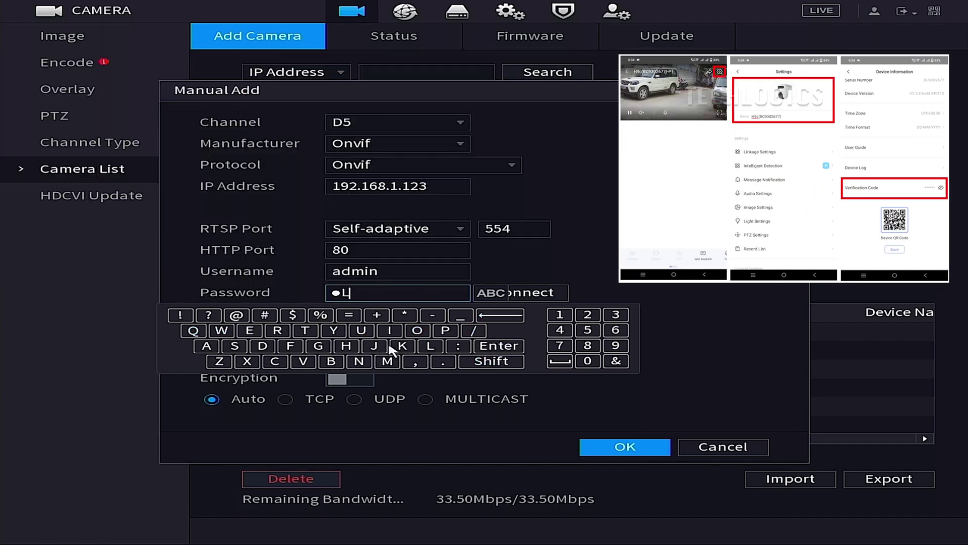
click(270, 347)
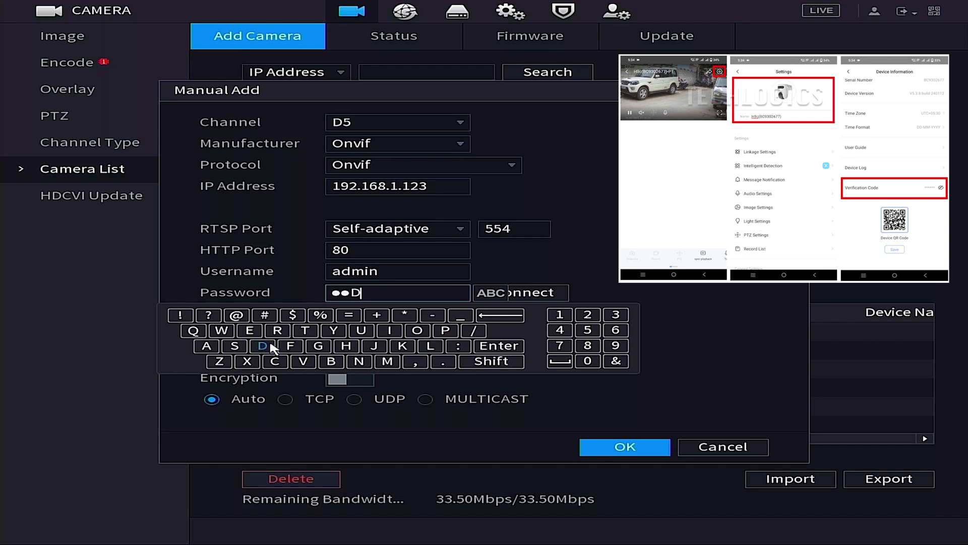
click(364, 332)
click(219, 363)
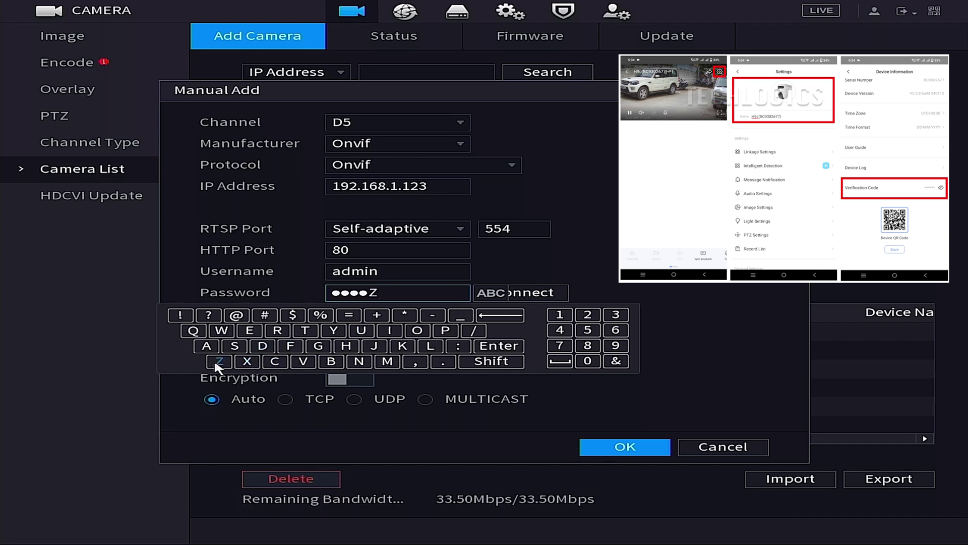
click(387, 362)
click(494, 349)
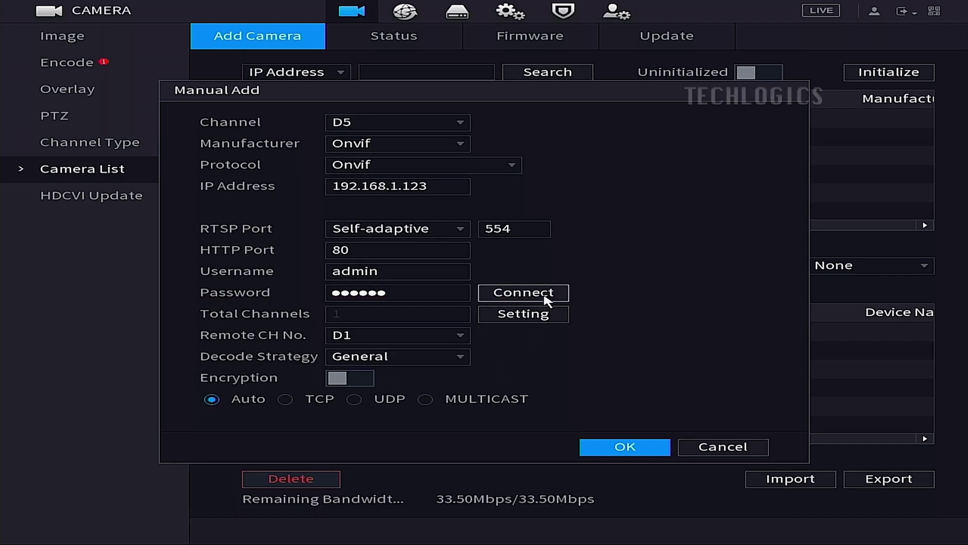
Set Total Channels to 2 in the Manual Add form
click(373, 313)
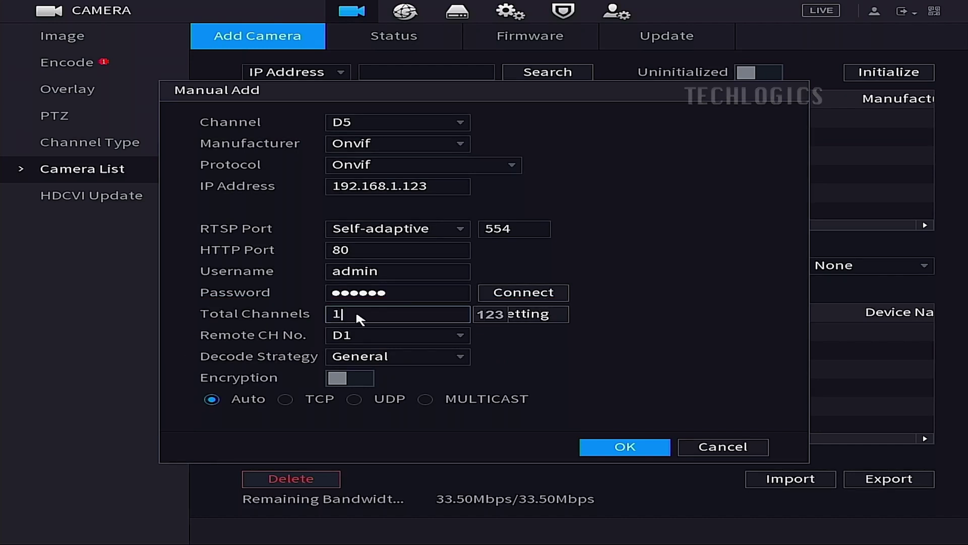
click(361, 317)
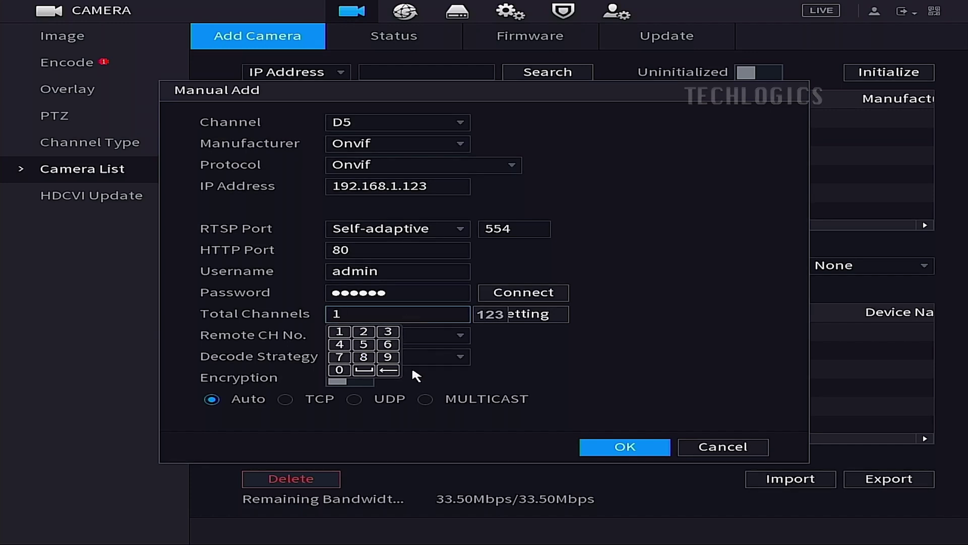
click(388, 370)
click(365, 336)
click(499, 356)
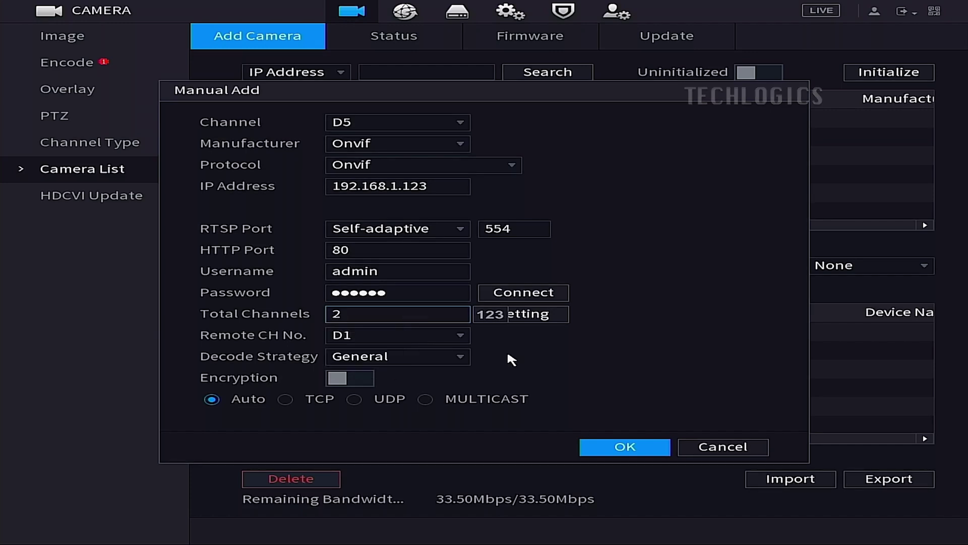
Check the Remote CH No. list unchanged and add the camera as D5 and D6
click(448, 338)
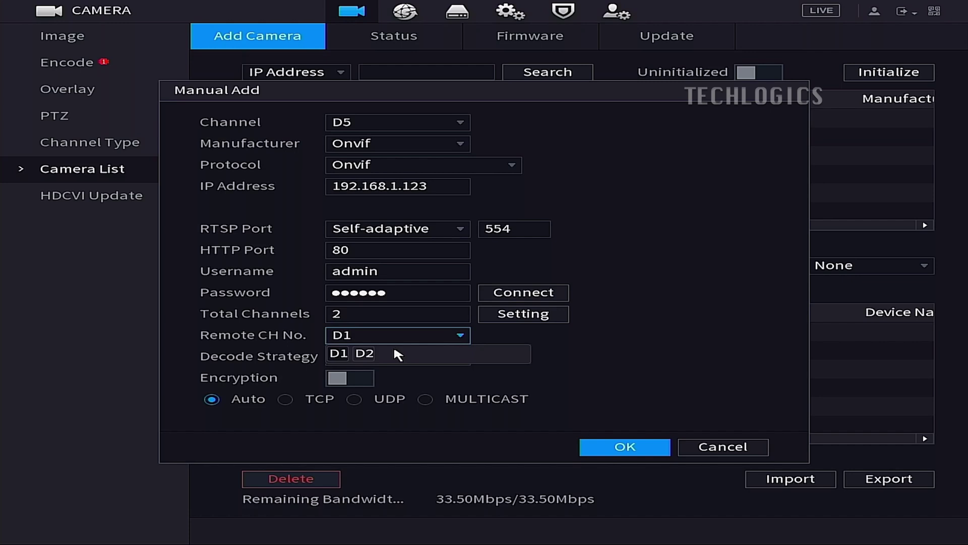
click(577, 398)
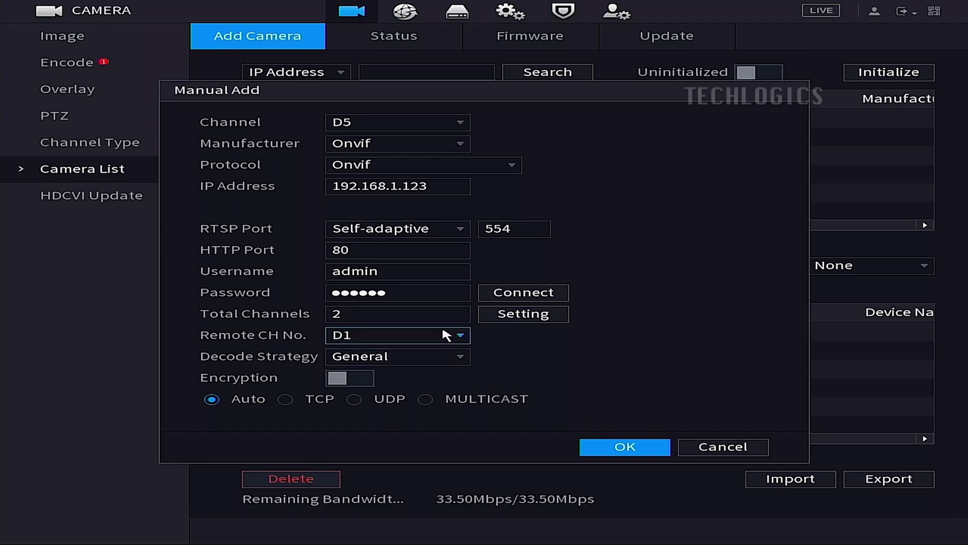
click(650, 451)
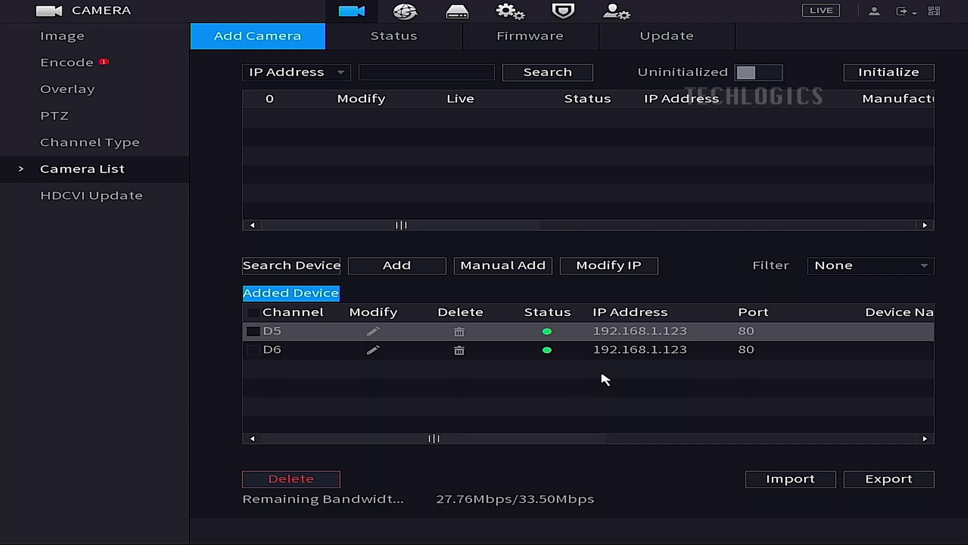
Leave the Camera List once D5 and D6 show online
right_click(601, 374)
Switch live view to 6 splits to see D5/D6 feeds, then open the main menu
right_click(596, 370)
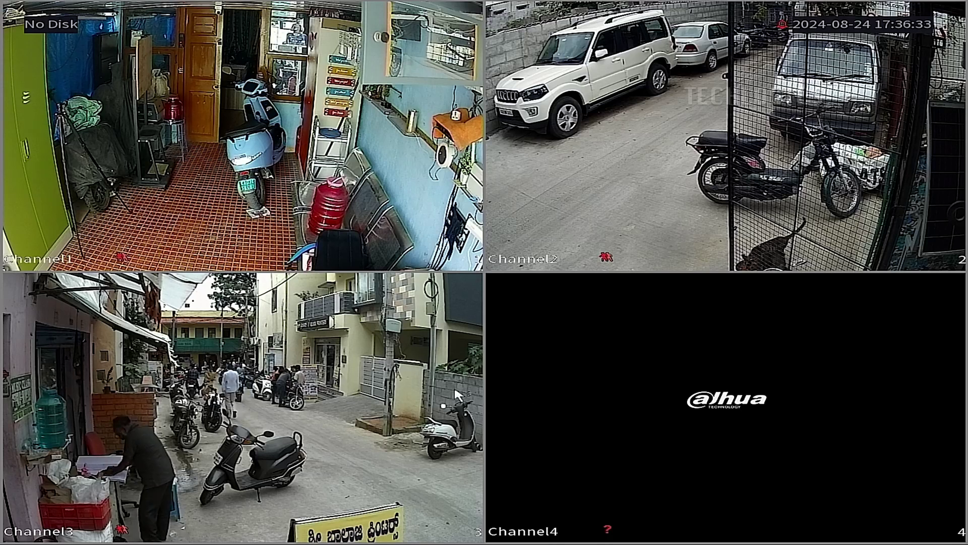
right_click(378, 356)
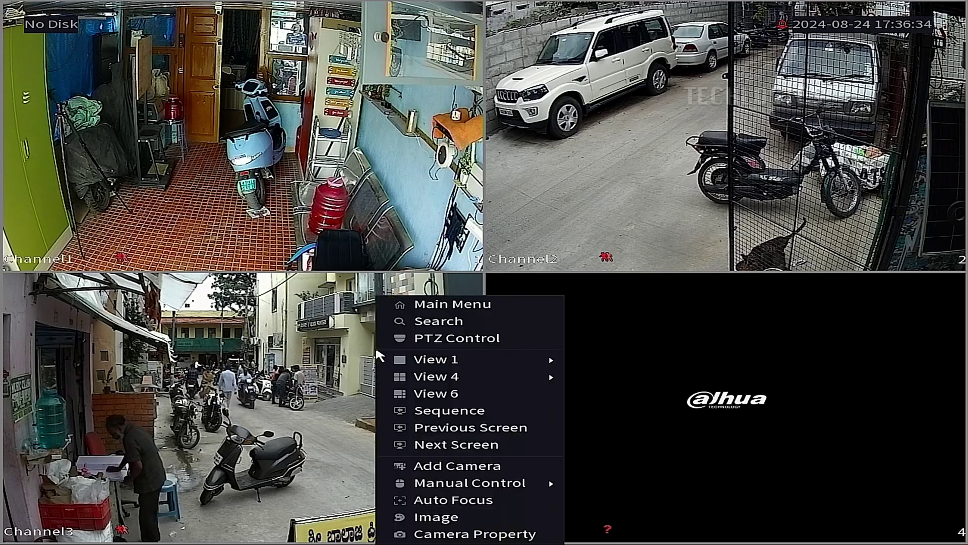
click(538, 396)
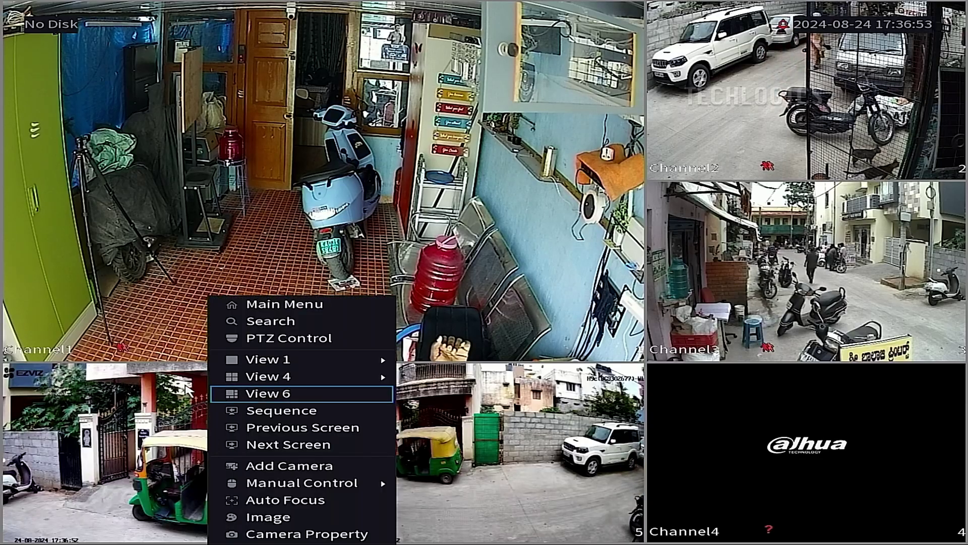
click(277, 394)
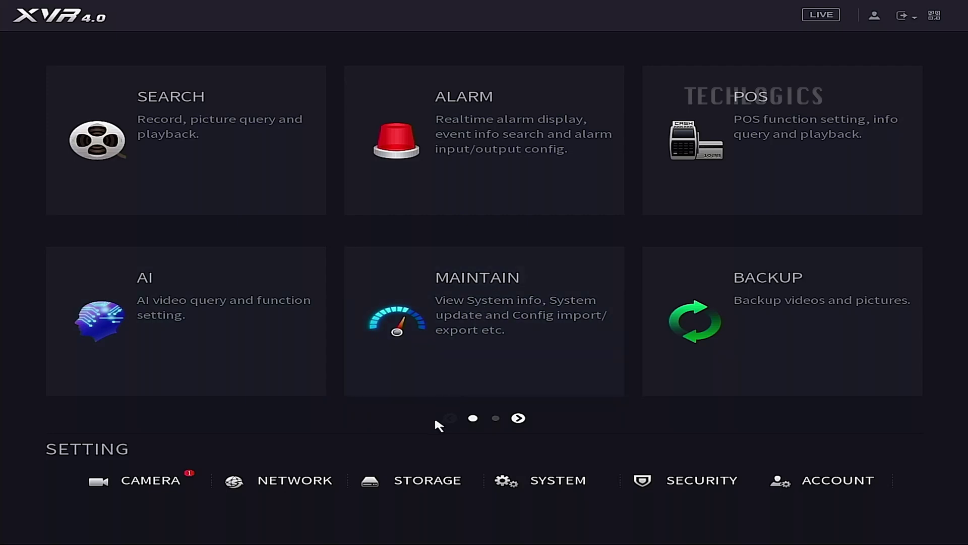
In Storage, review Record Mode and confirm D5 and D6 have 24/7 General schedules
click(411, 478)
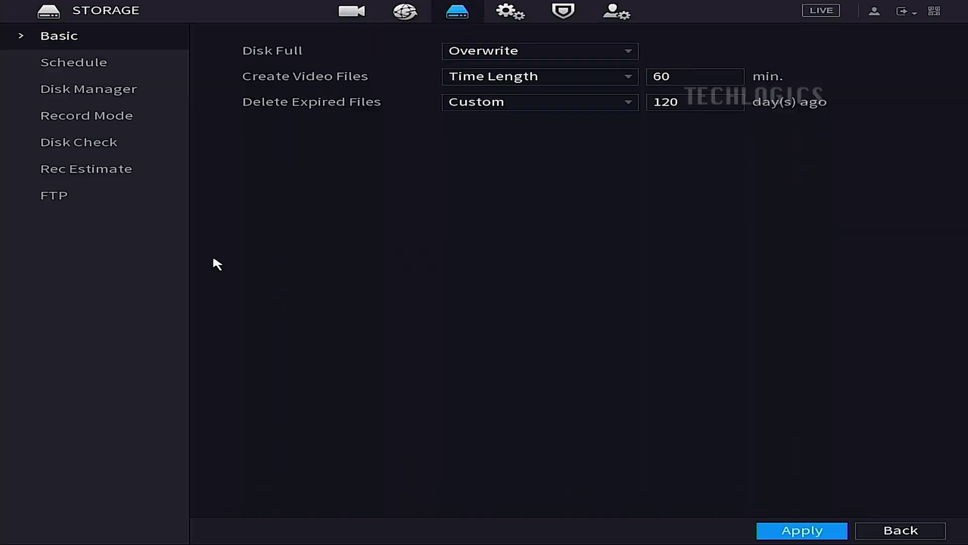
click(92, 119)
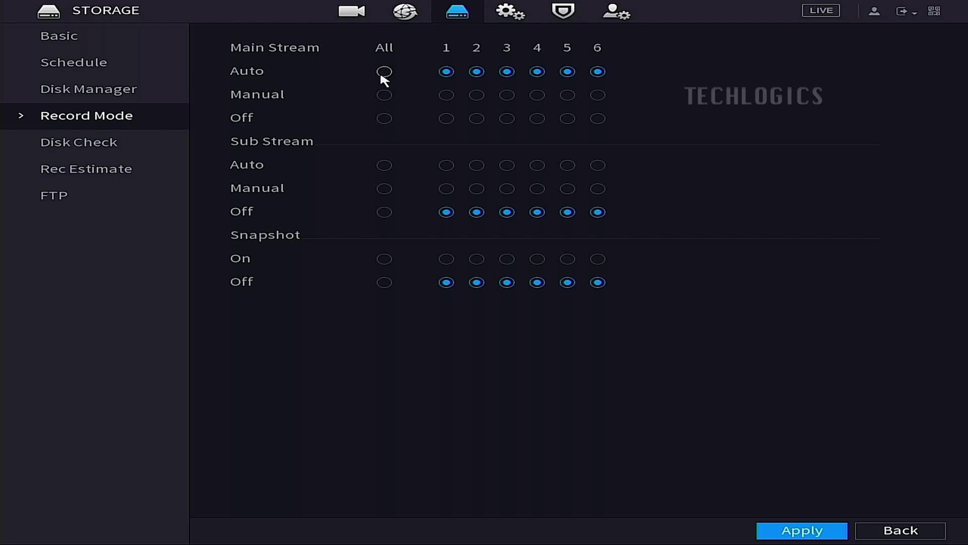
click(100, 70)
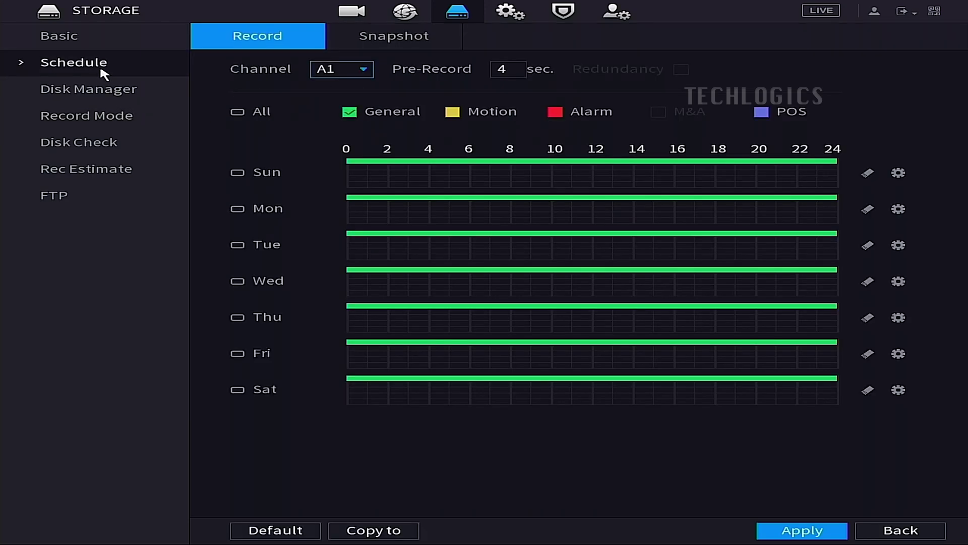
click(338, 70)
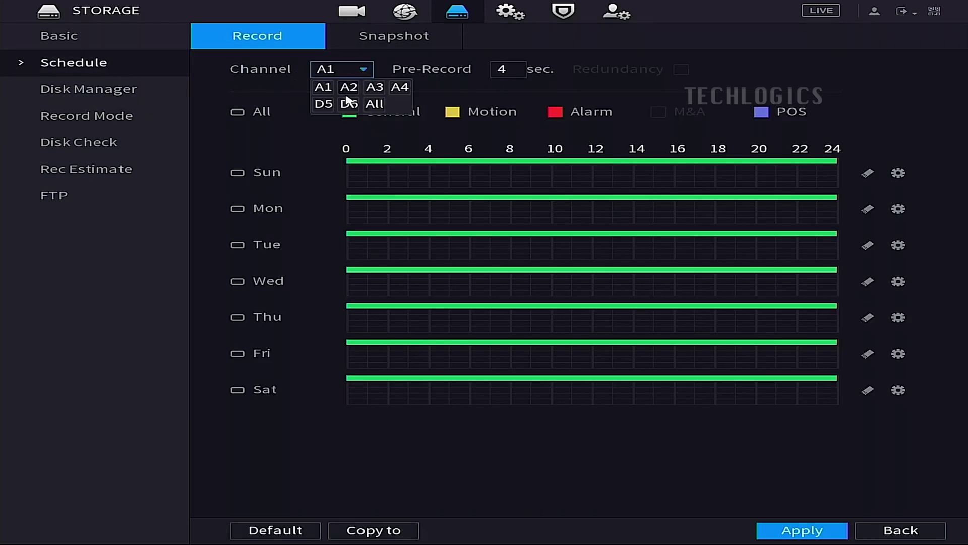
click(323, 104)
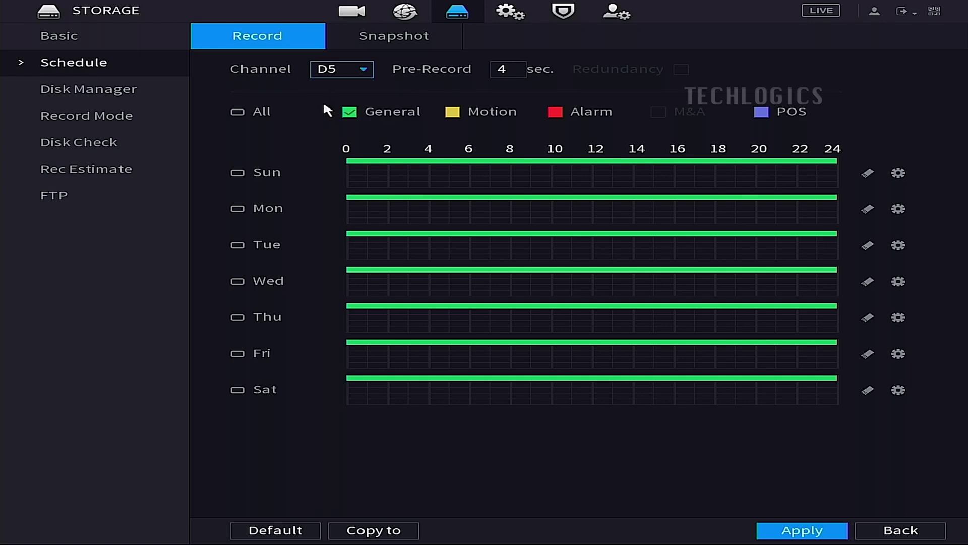
click(355, 75)
click(350, 104)
Close the Channel list keeping D6 selected and back out to the six-split live view
click(365, 73)
click(620, 83)
right_click(473, 160)
right_click(329, 154)
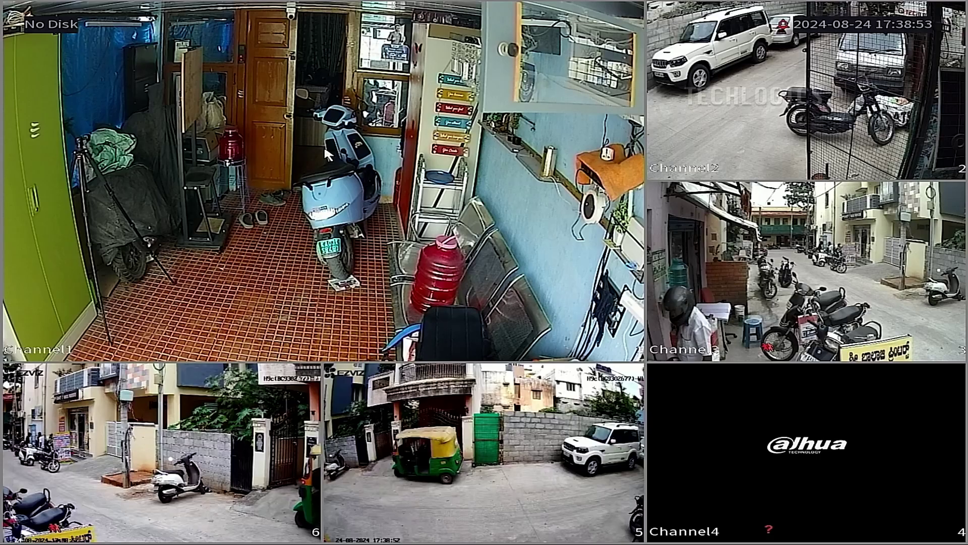